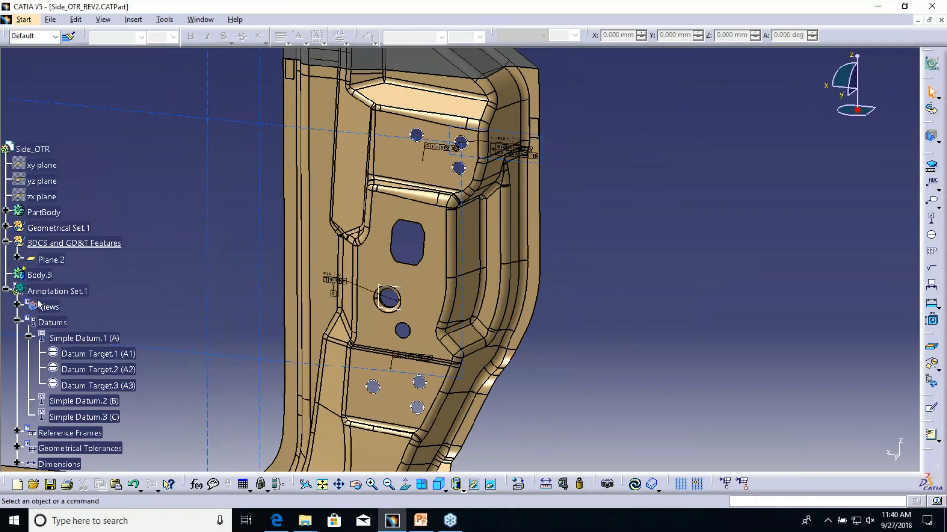
{"action": "right_click", "coordinate": [47, 292]}
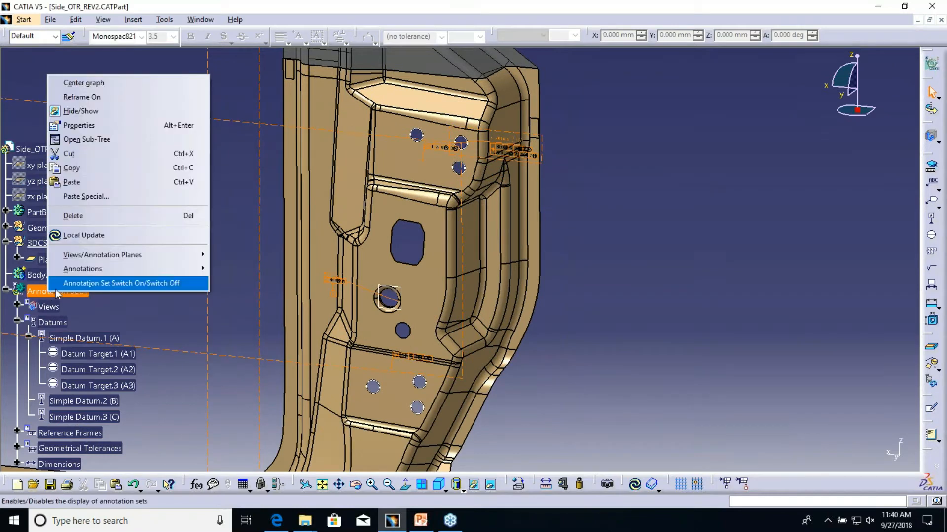
{"action": "left_click", "coordinate": [138, 128]}
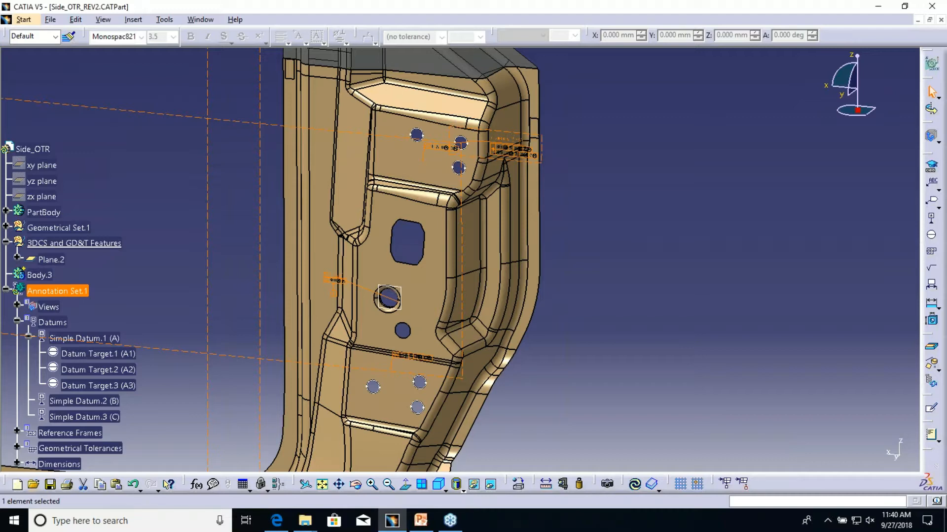
{"action": "left_click", "coordinate": [638, 233]}
{"action": "mouse_move", "coordinate": [442, 295]}
{"action": "middle_mouse_down"}
{"action": "mouse_move", "coordinate": [438, 335]}
{"action": "mouse_move", "coordinate": [479, 337]}
{"action": "middle_mouse_up"}
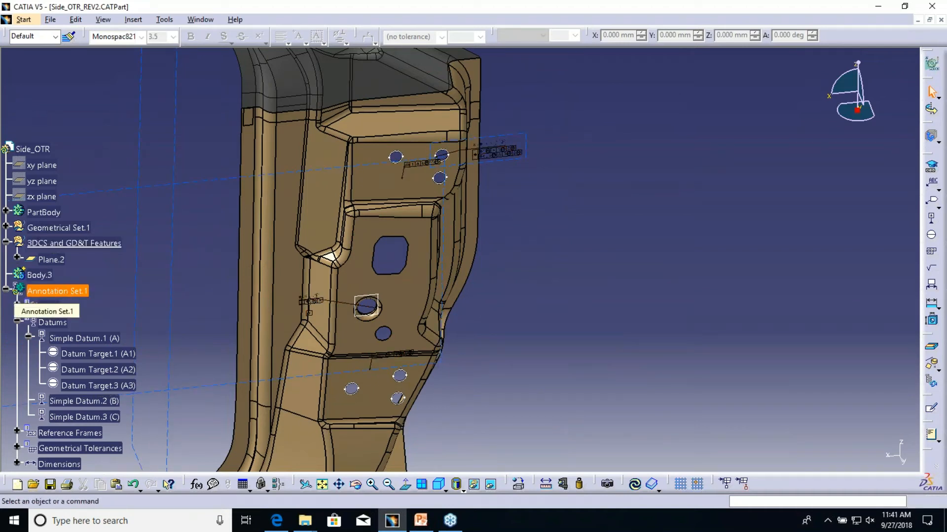
- Change the presentation standard of Annotation Set.1 to ASME in its properties
{"action": "right_click", "coordinate": [45, 295]}
{"action": "left_click", "coordinate": [120, 123]}
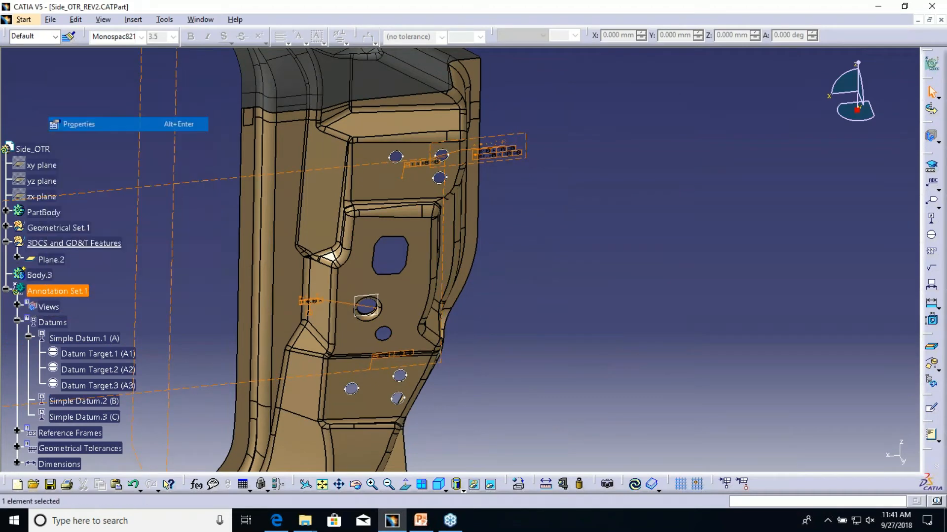
{"action": "left_click", "coordinate": [698, 189]}
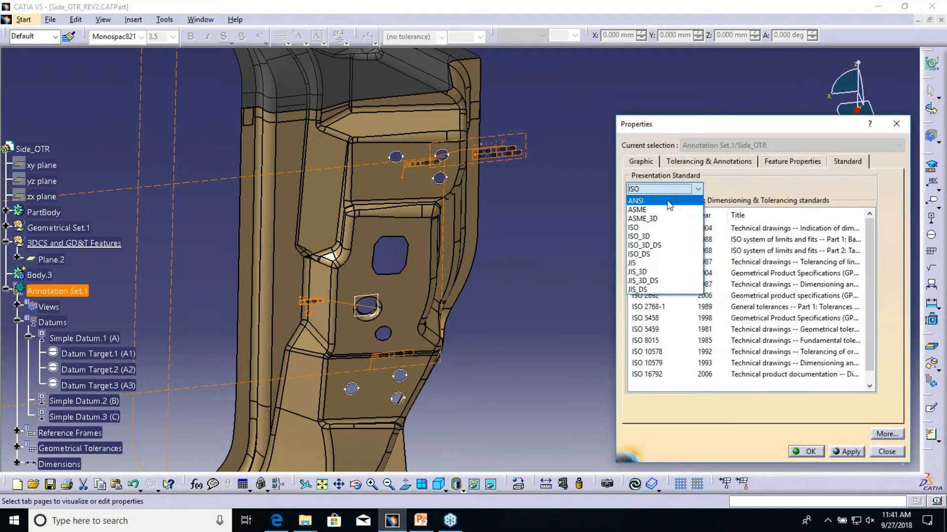
{"action": "left_click", "coordinate": [664, 210]}
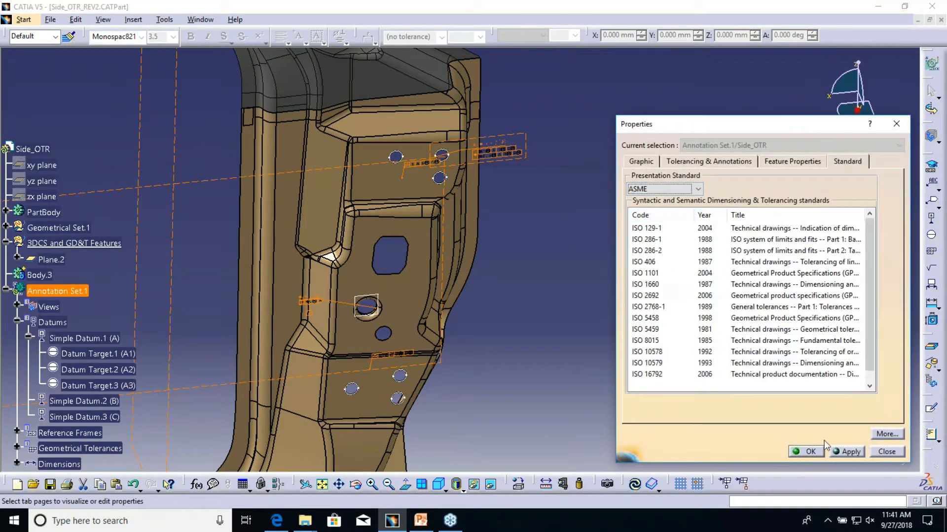
{"action": "left_click", "coordinate": [807, 453]}
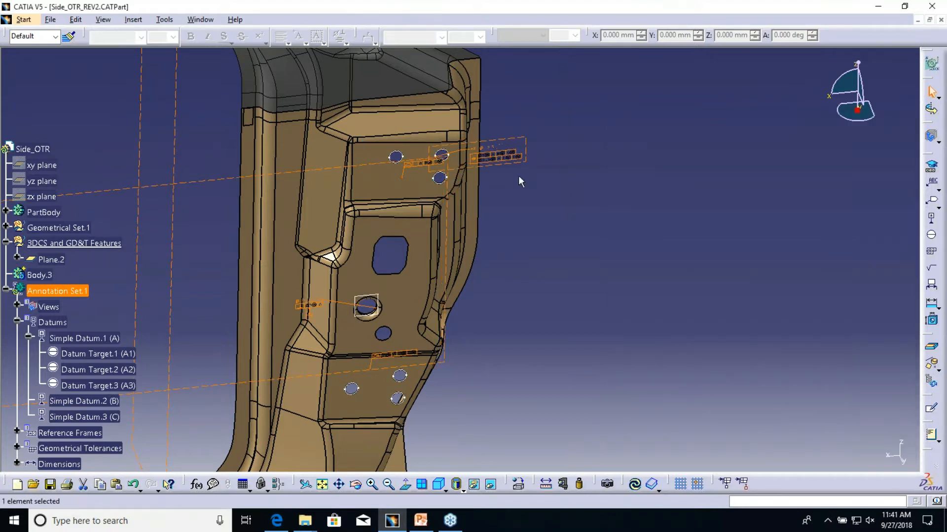
- Examine the size dimensions and feature control frames on the hinge-area hole pattern and the flanged datum B hole
{"action": "middle_click_drag", "start_coordinate": [337, 202], "coordinate": [427, 123]}
{"action": "middle_click_drag", "start_coordinate": [447, 241], "coordinate": [446, 212]}
{"action": "middle_click_drag", "start_coordinate": [330, 172], "coordinate": [395, 198]}
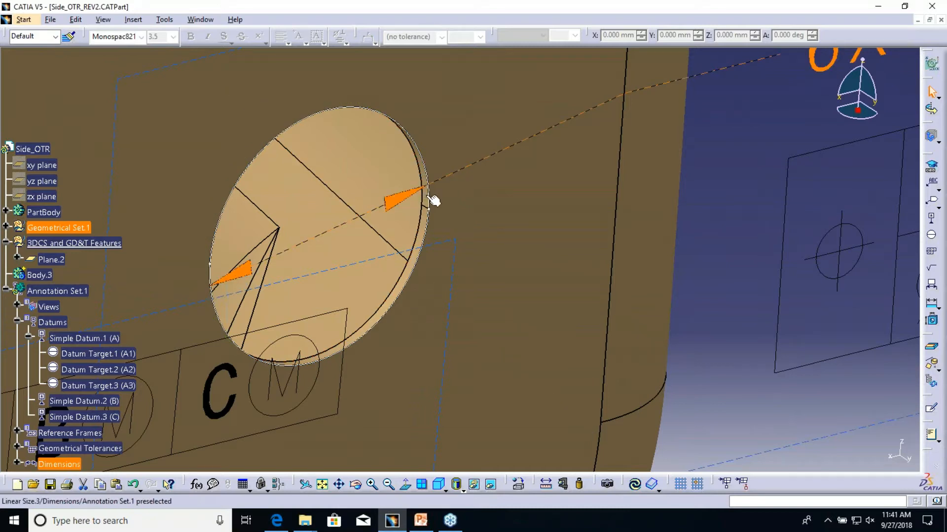
{"action": "mouse_move", "coordinate": [446, 235]}
{"action": "middle_mouse_down"}
{"action": "mouse_move", "coordinate": [417, 273]}
{"action": "mouse_move", "coordinate": [387, 180]}
{"action": "mouse_move", "coordinate": [393, 242]}
{"action": "mouse_move", "coordinate": [384, 228]}
{"action": "mouse_move", "coordinate": [395, 213]}
{"action": "middle_mouse_up"}
{"action": "middle_click_drag", "start_coordinate": [390, 272], "coordinate": [413, 63]}
{"action": "middle_click_drag", "start_coordinate": [350, 250], "coordinate": [334, 202]}
{"action": "left_click", "coordinate": [329, 199]}
{"action": "middle_click_drag", "start_coordinate": [418, 188], "coordinate": [425, 259]}
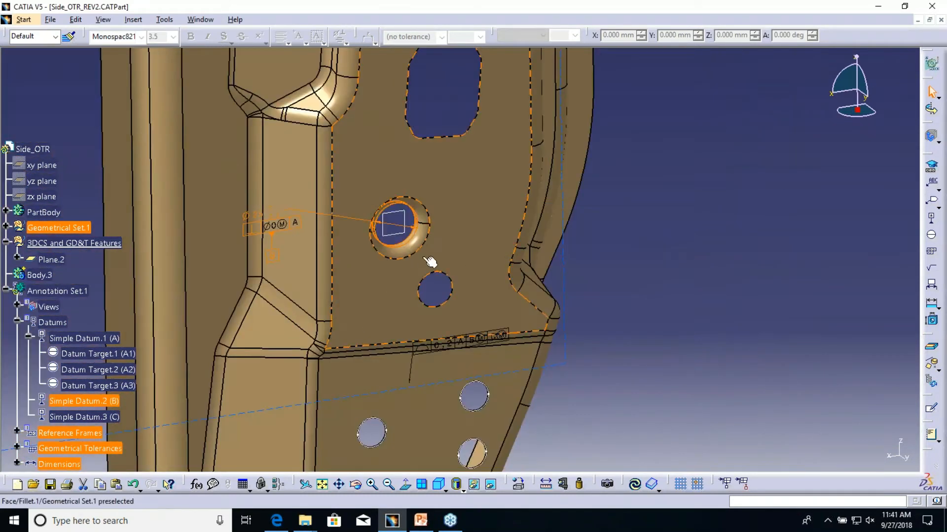
{"action": "left_click", "coordinate": [710, 195]}
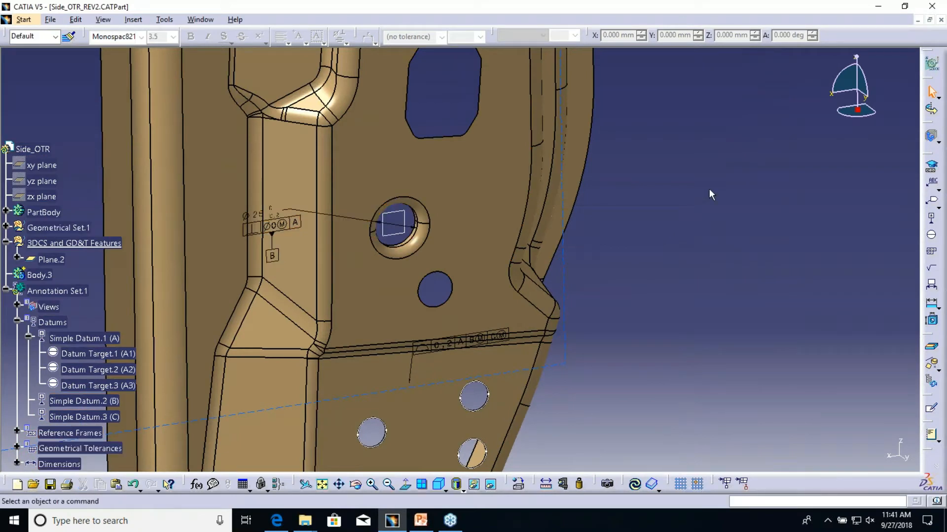
{"action": "left_click", "coordinate": [934, 139]}
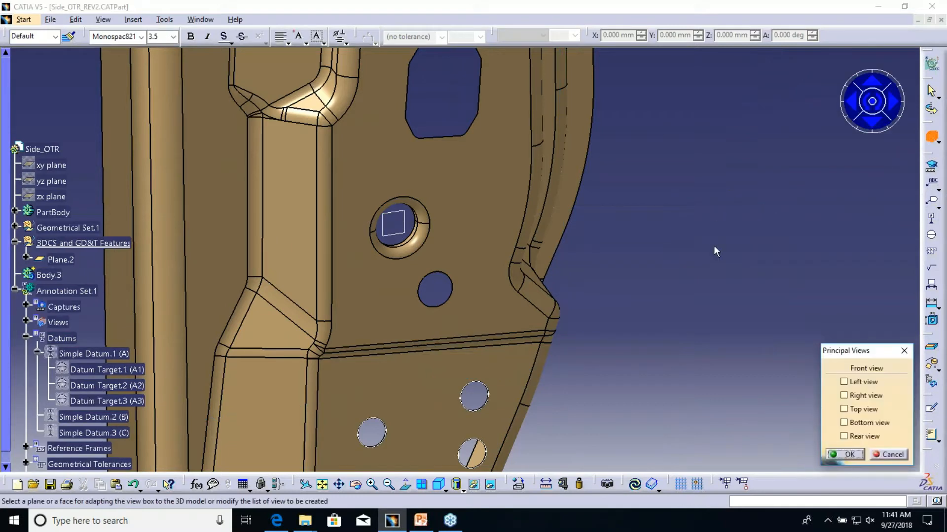
{"action": "left_click", "coordinate": [887, 454]}
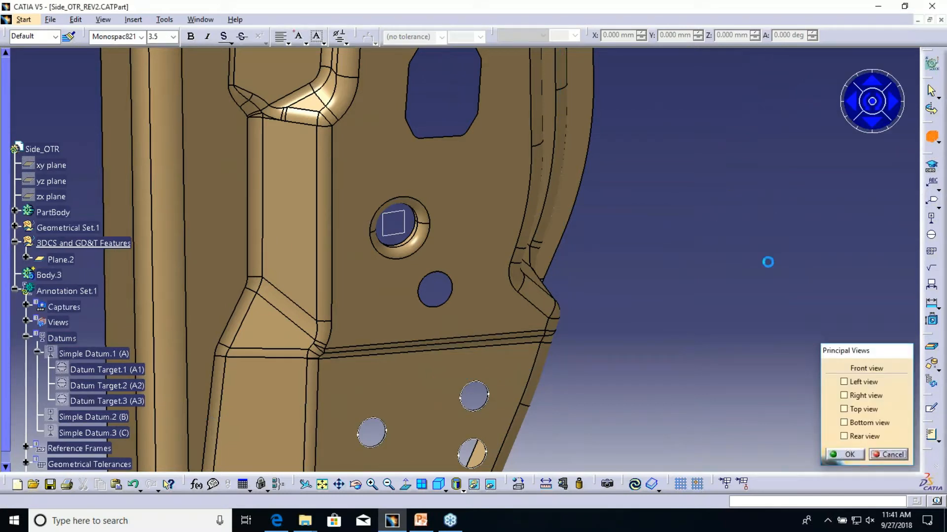
{"action": "left_click", "coordinate": [50, 20]}
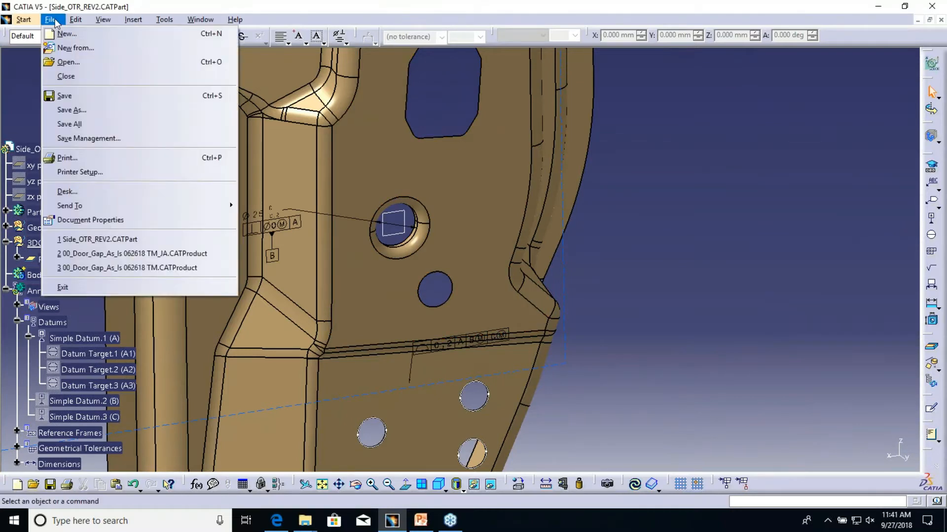
{"action": "left_click", "coordinate": [586, 162]}
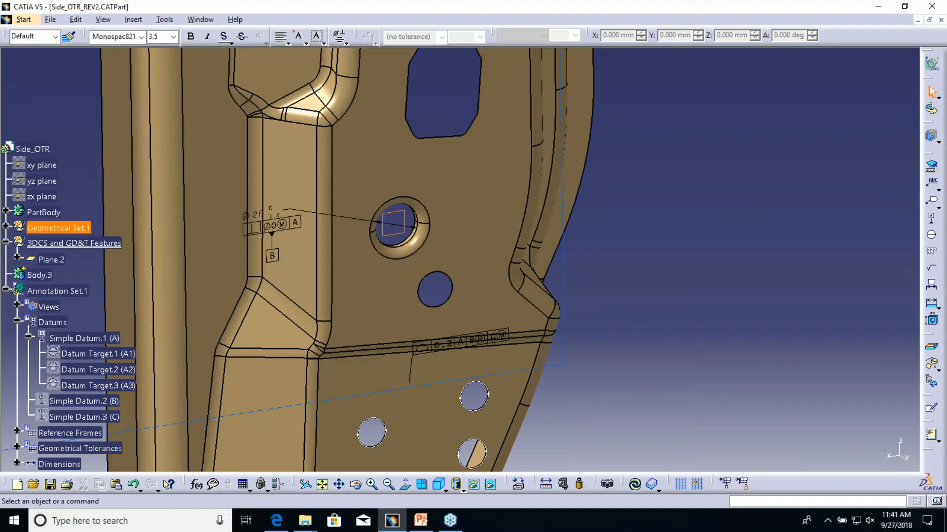
- Show the hidden xy, yz and zx reference planes of the Side_OTR part
{"action": "left_click", "coordinate": [394, 236]}
{"action": "middle_click_drag", "start_coordinate": [536, 290], "coordinate": [495, 345]}
{"action": "left_click", "coordinate": [47, 166]}
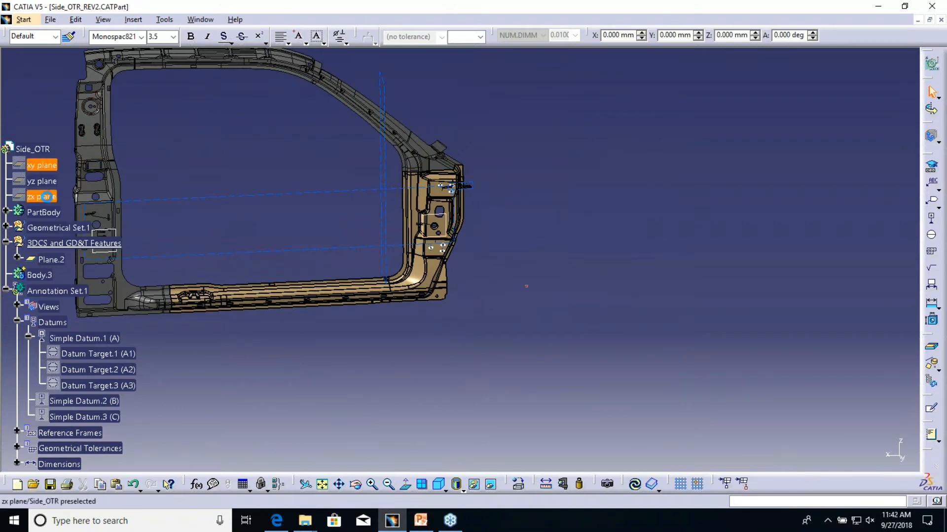
{"action": "left_click", "coordinate": [45, 197], "text": "shift"}
{"action": "right_click", "coordinate": [47, 198]}
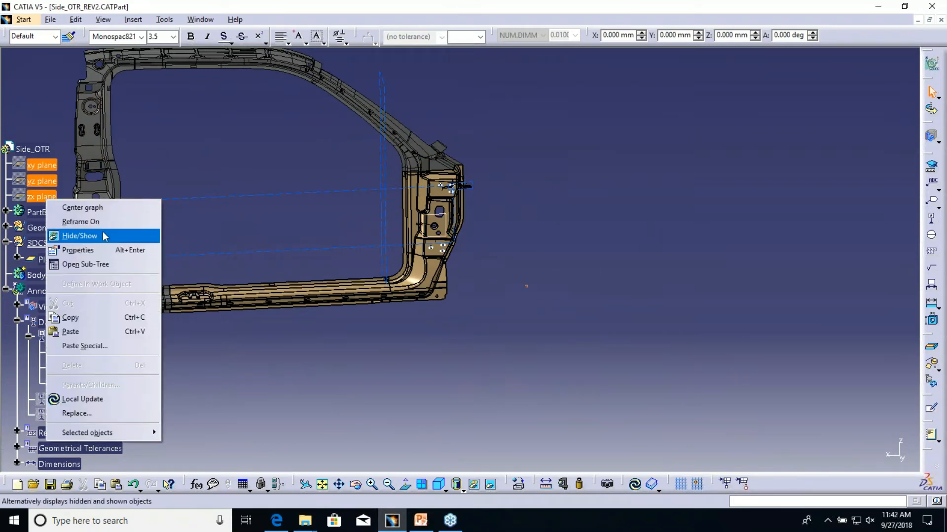
{"action": "left_click", "coordinate": [103, 235]}
{"action": "middle_click_drag", "start_coordinate": [468, 265], "coordinate": [498, 266]}
{"action": "left_click", "coordinate": [550, 242]}
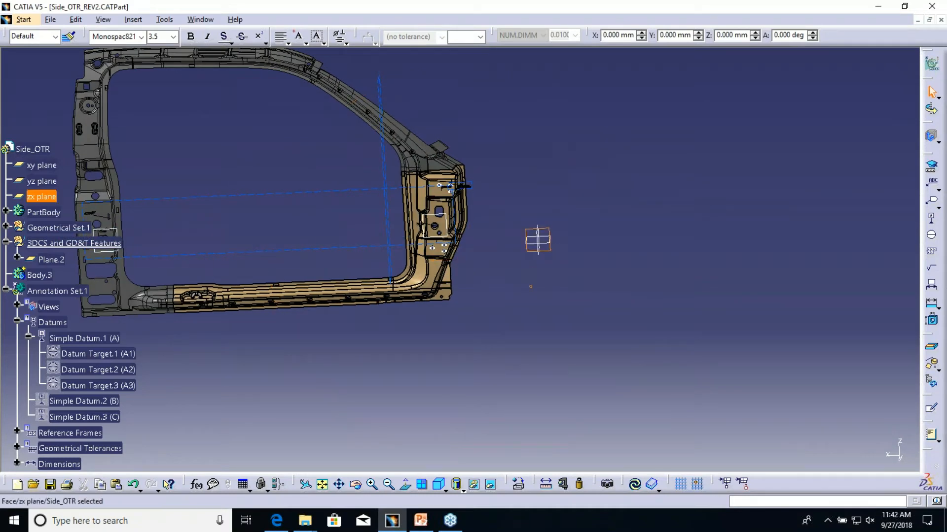
- Switch the part to the wireframe and surface modelling workbench
{"action": "middle_click_drag", "start_coordinate": [554, 261], "coordinate": [479, 64]}
{"action": "middle_click_drag", "start_coordinate": [473, 167], "coordinate": [512, 357]}
{"action": "left_click", "coordinate": [710, 232]}
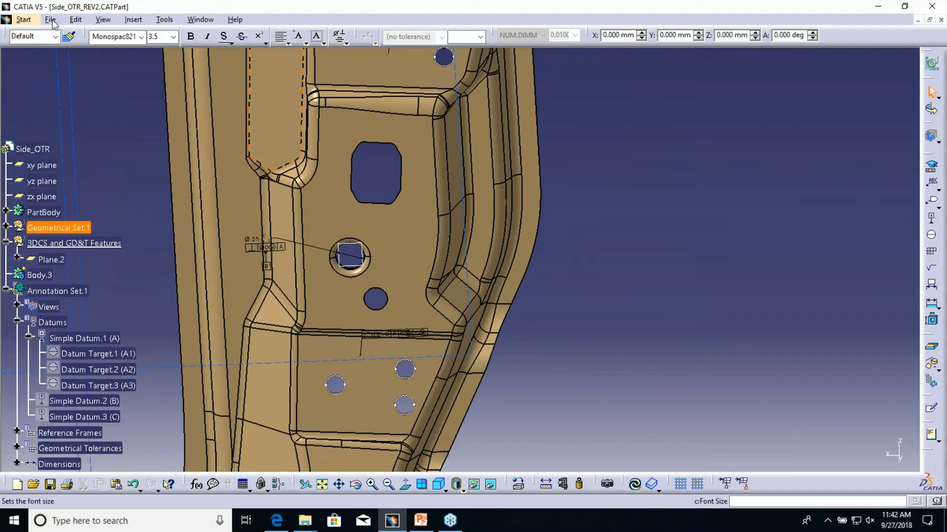
{"action": "left_click", "coordinate": [23, 19]}
{"action": "mouse_move", "coordinate": [54, 65]}
{"action": "left_click", "coordinate": [262, 61]}
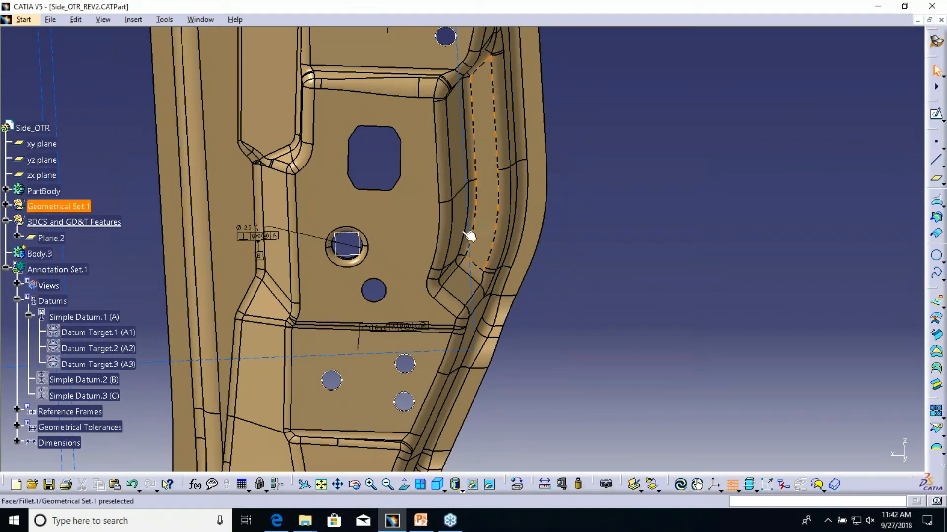
- Examine the datum B hole, its diameter dimension and perpendicularity tolerance, and the surrounding hinge-pillar face
{"action": "middle_click_drag", "start_coordinate": [383, 251], "coordinate": [379, 253]}
{"action": "middle_click_drag", "start_coordinate": [450, 238], "coordinate": [384, 229]}
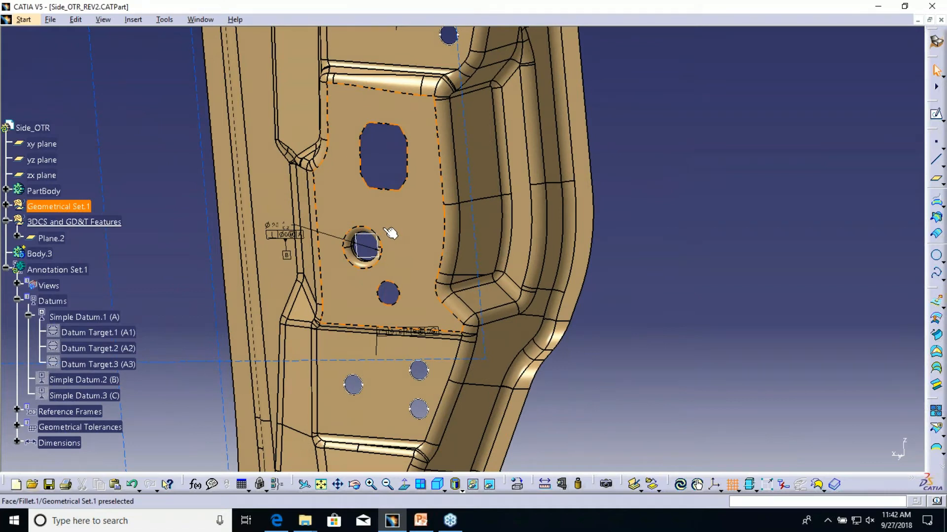
{"action": "middle_click_drag", "start_coordinate": [412, 281], "coordinate": [441, 285]}
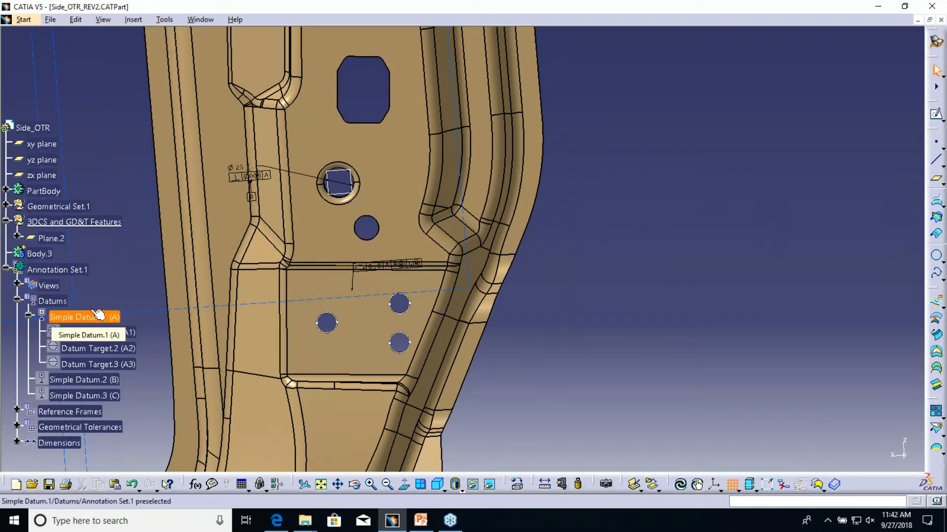
{"action": "middle_click_drag", "start_coordinate": [195, 262], "coordinate": [295, 170]}
{"action": "middle_click_drag", "start_coordinate": [306, 213], "coordinate": [278, 360]}
{"action": "left_click", "coordinate": [201, 206]}
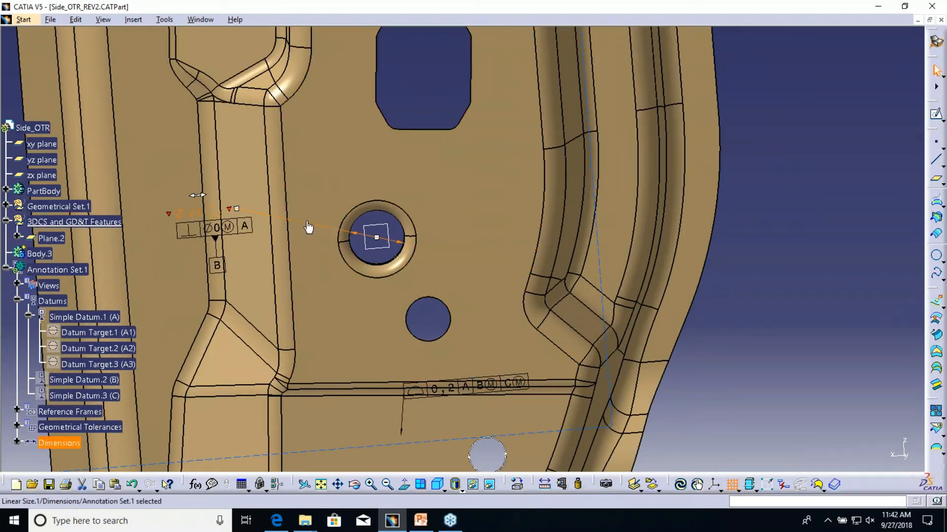
{"action": "middle_click_drag", "start_coordinate": [439, 197], "coordinate": [443, 252]}
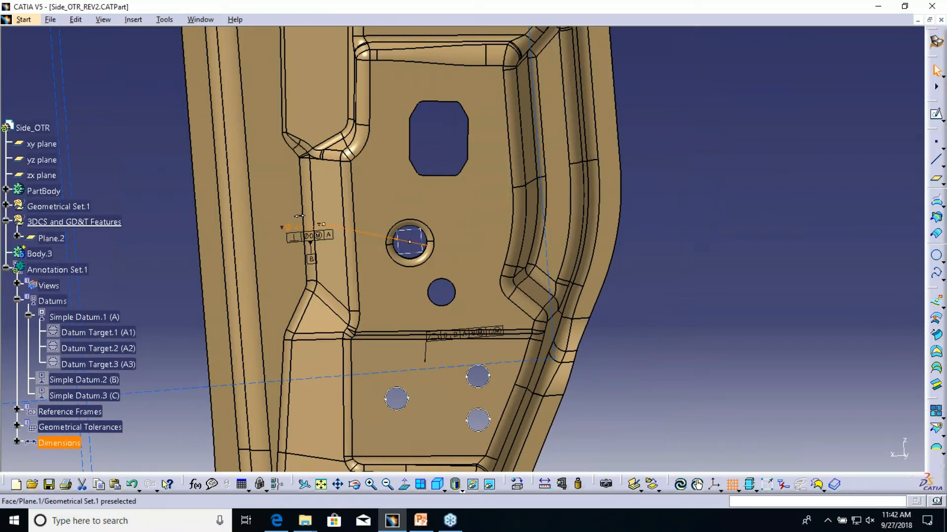
{"action": "left_click", "coordinate": [844, 191]}
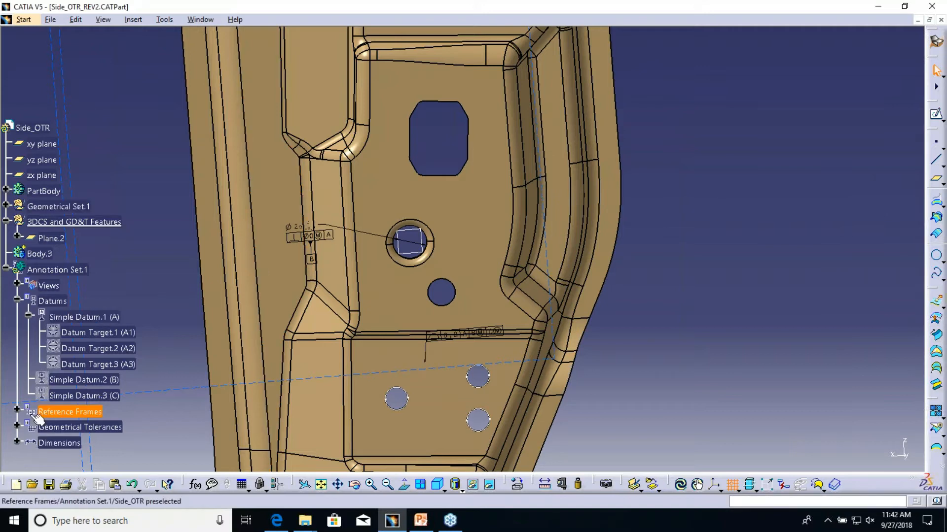
{"action": "middle_click_drag", "start_coordinate": [446, 291], "coordinate": [403, 302]}
{"action": "middle_click_drag", "start_coordinate": [403, 301], "coordinate": [446, 260]}
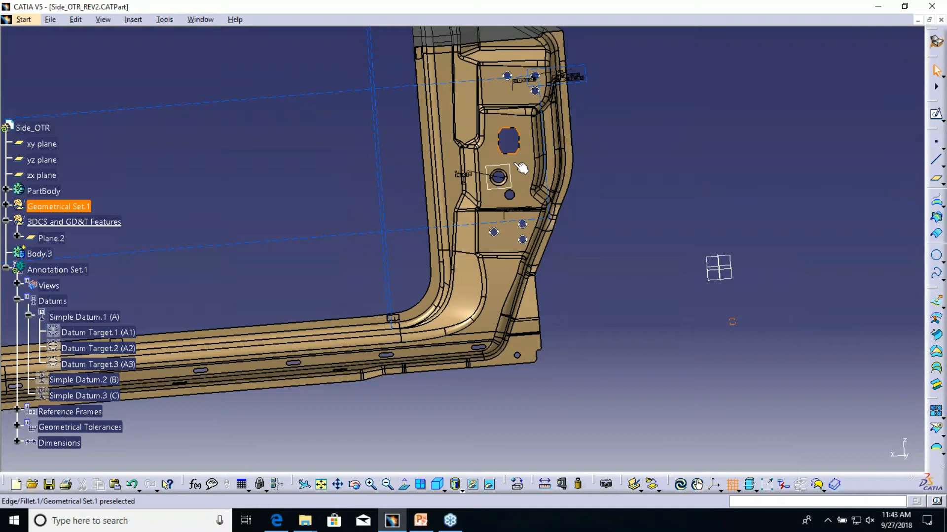
{"action": "middle_click_drag", "start_coordinate": [511, 176], "coordinate": [462, 192]}
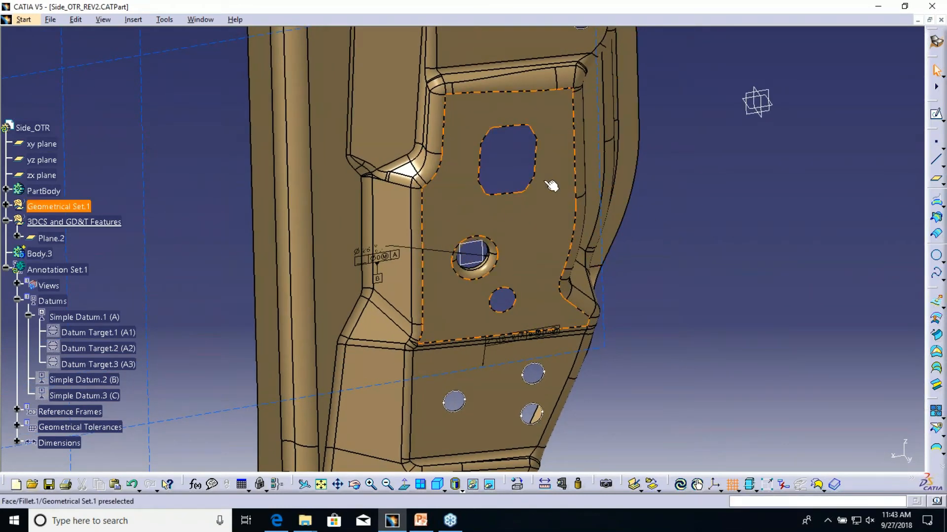
{"action": "middle_click_drag", "start_coordinate": [572, 194], "coordinate": [557, 266]}
- Examine the datum C slot on the opposite pillar, including its width dimension, position tolerance and flanged edges
{"action": "middle_click_drag", "start_coordinate": [157, 245], "coordinate": [514, 131]}
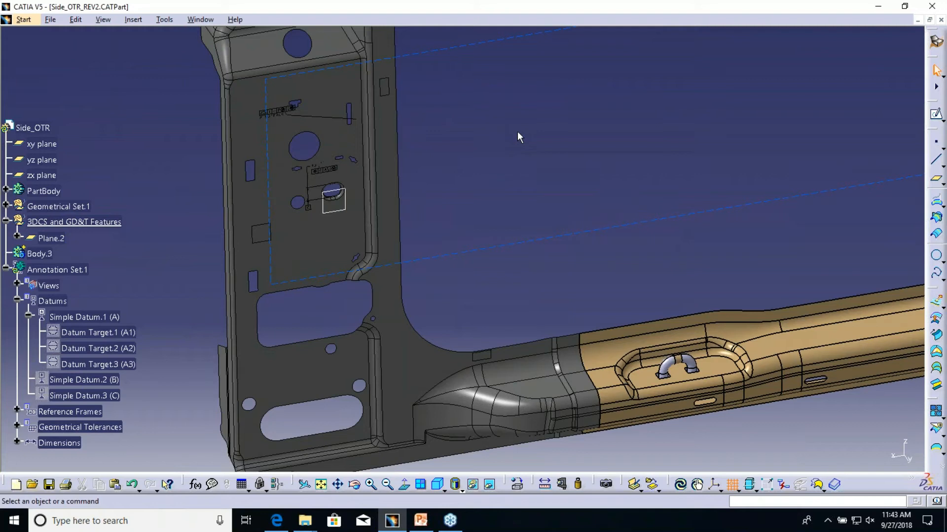
{"action": "middle_click_drag", "start_coordinate": [382, 234], "coordinate": [421, 242]}
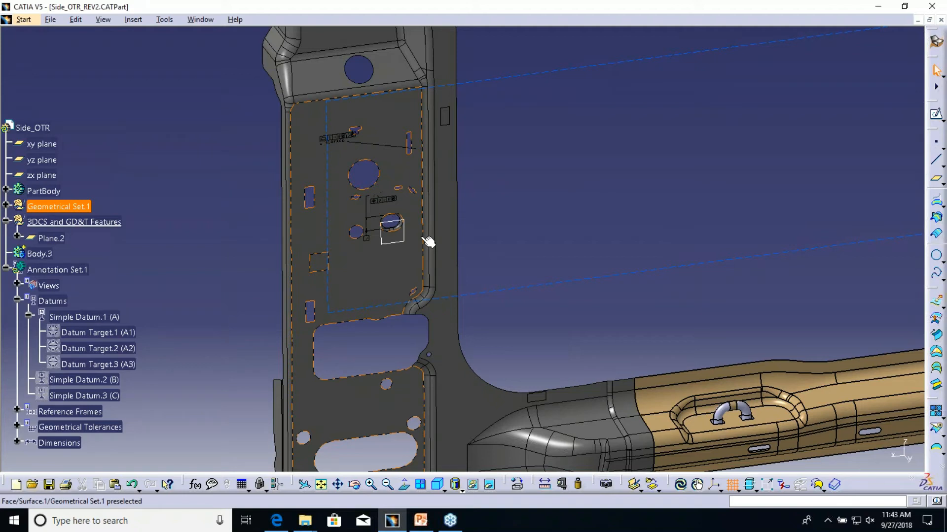
{"action": "mouse_move", "coordinate": [423, 250]}
{"action": "middle_mouse_down"}
{"action": "mouse_move", "coordinate": [364, 153]}
{"action": "mouse_move", "coordinate": [495, 209]}
{"action": "middle_mouse_up"}
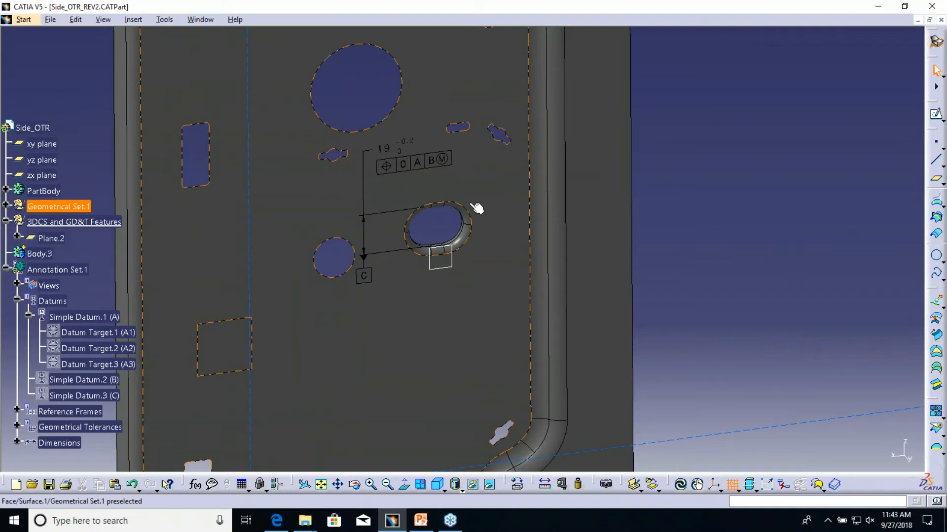
{"action": "mouse_move", "coordinate": [452, 223]}
{"action": "middle_mouse_down"}
{"action": "mouse_move", "coordinate": [434, 217]}
{"action": "mouse_move", "coordinate": [406, 272]}
{"action": "mouse_move", "coordinate": [406, 252]}
{"action": "middle_mouse_up"}
{"action": "middle_click_drag", "start_coordinate": [405, 295], "coordinate": [402, 267]}
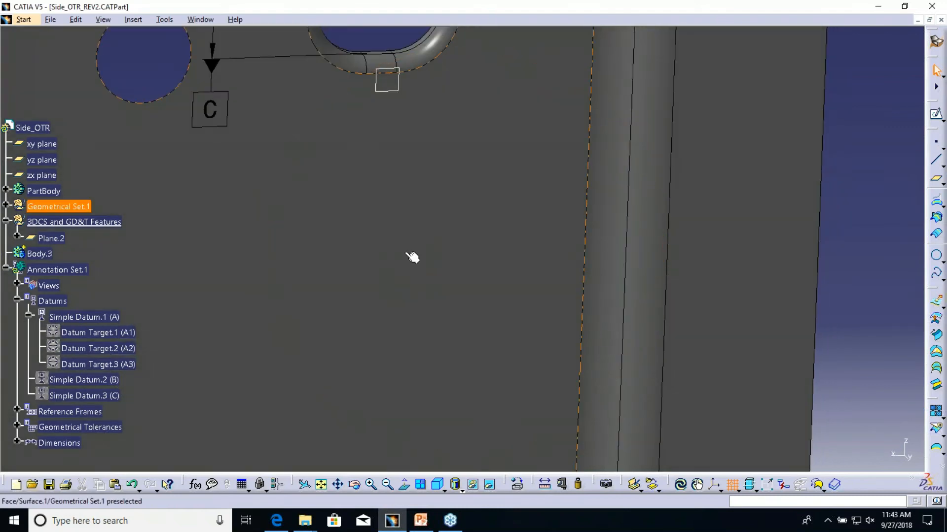
{"action": "middle_click_drag", "start_coordinate": [362, 91], "coordinate": [418, 194]}
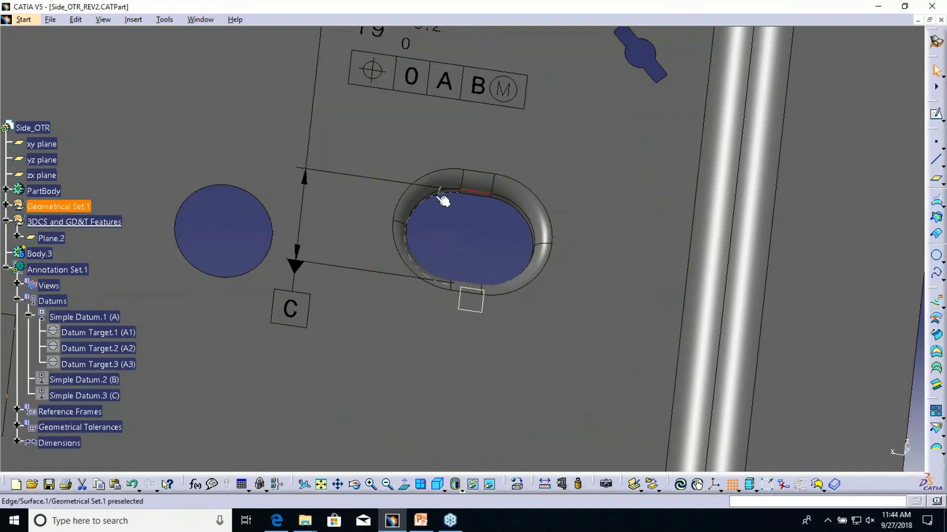
{"action": "left_click", "coordinate": [465, 200]}
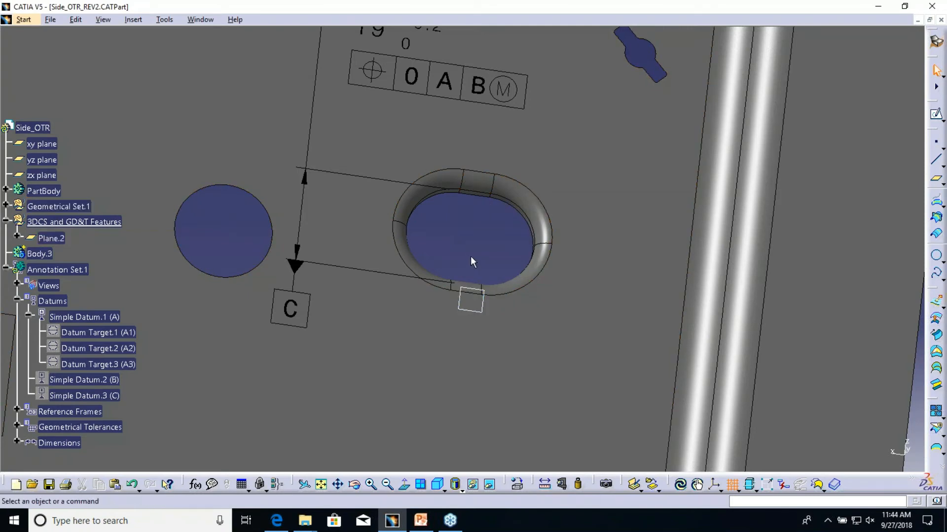
{"action": "mouse_move", "coordinate": [472, 249]}
{"action": "middle_mouse_down"}
{"action": "mouse_move", "coordinate": [469, 226]}
{"action": "mouse_move", "coordinate": [461, 261]}
{"action": "middle_mouse_up"}
{"action": "left_click", "coordinate": [468, 231]}
{"action": "left_click", "coordinate": [426, 236]}
{"action": "middle_click_drag", "start_coordinate": [430, 225], "coordinate": [434, 277]}
{"action": "middle_click_drag", "start_coordinate": [579, 224], "coordinate": [604, 249]}
{"action": "left_click", "coordinate": [543, 224]}
{"action": "middle_click_drag", "start_coordinate": [605, 250], "coordinate": [526, 285]}
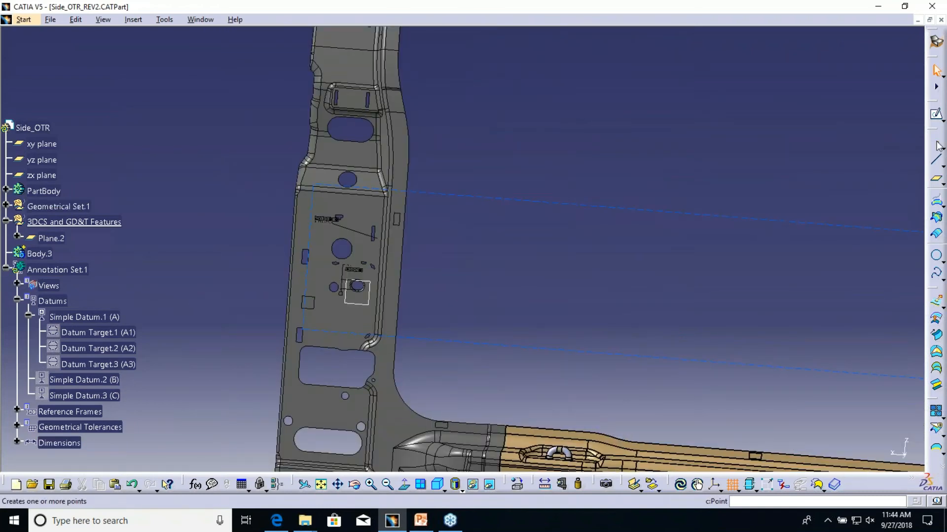
- Create an on-surface point on Surface.1, inside the datum target patch beside the door opening edge, at a distance of about 120 mm
{"action": "left_click", "coordinate": [936, 142]}
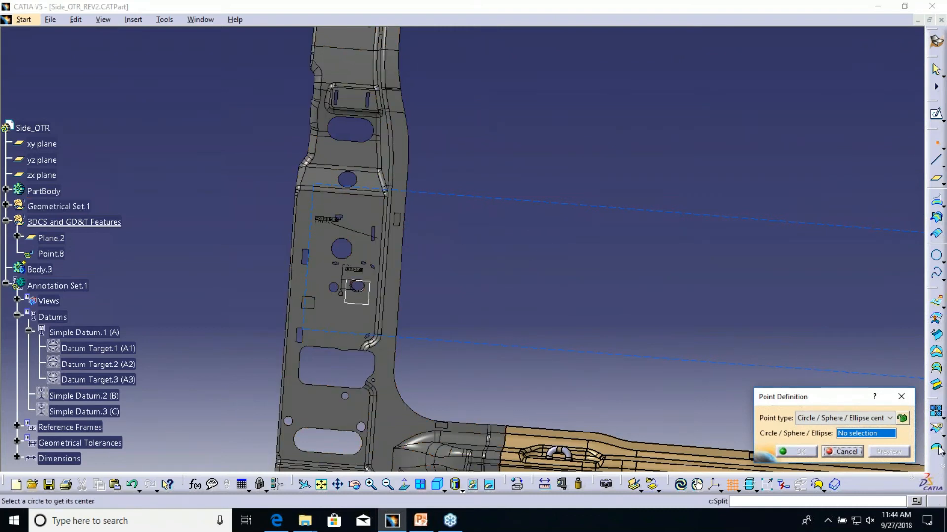
{"action": "left_click", "coordinate": [837, 417]}
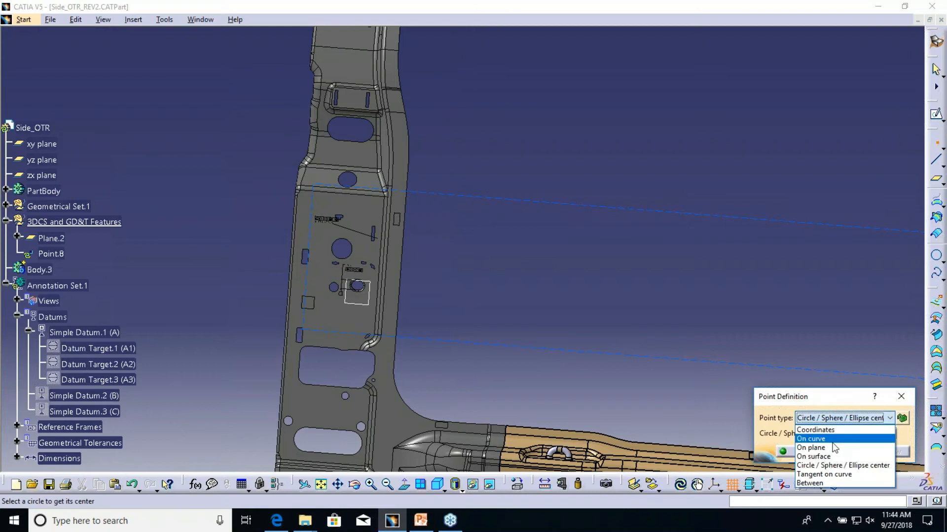
{"action": "left_click", "coordinate": [835, 447]}
{"action": "middle_click_drag", "start_coordinate": [471, 99], "coordinate": [368, 133]}
{"action": "scroll", "coordinate": [496, 355], "scroll_direction": "up", "scroll_amount": 1}
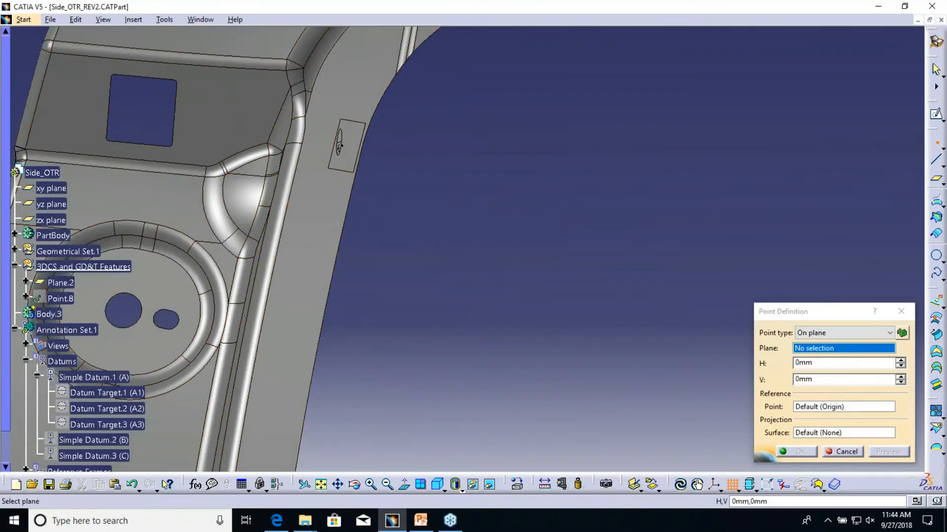
{"action": "left_click", "coordinate": [354, 141]}
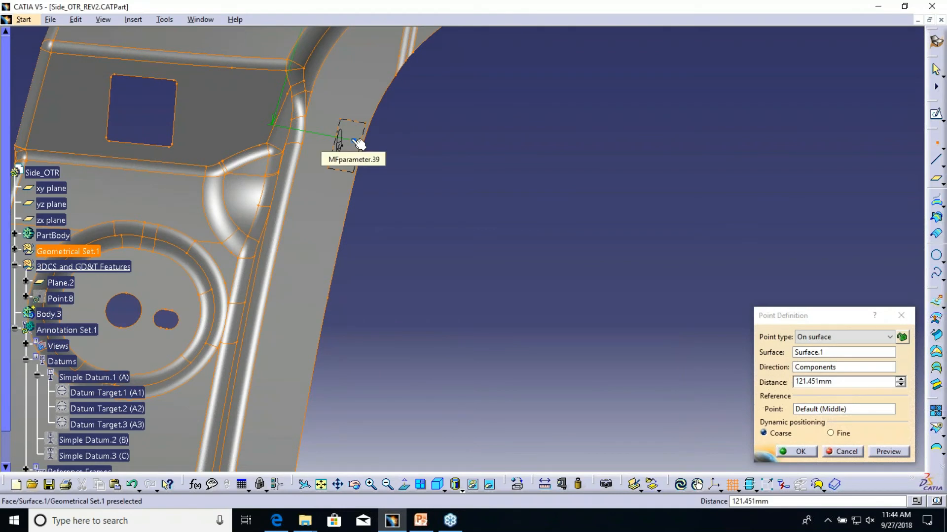
{"action": "left_click", "coordinate": [822, 338]}
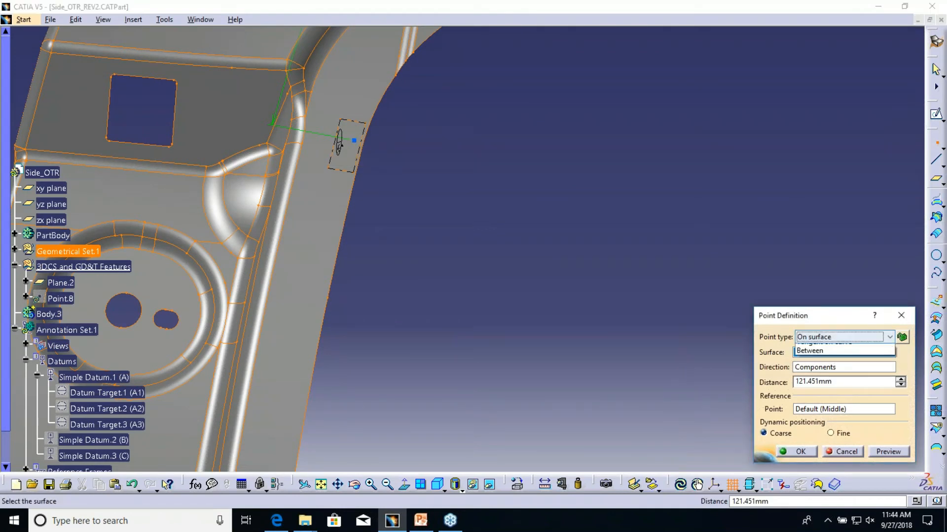
{"action": "left_click", "coordinate": [839, 366]}
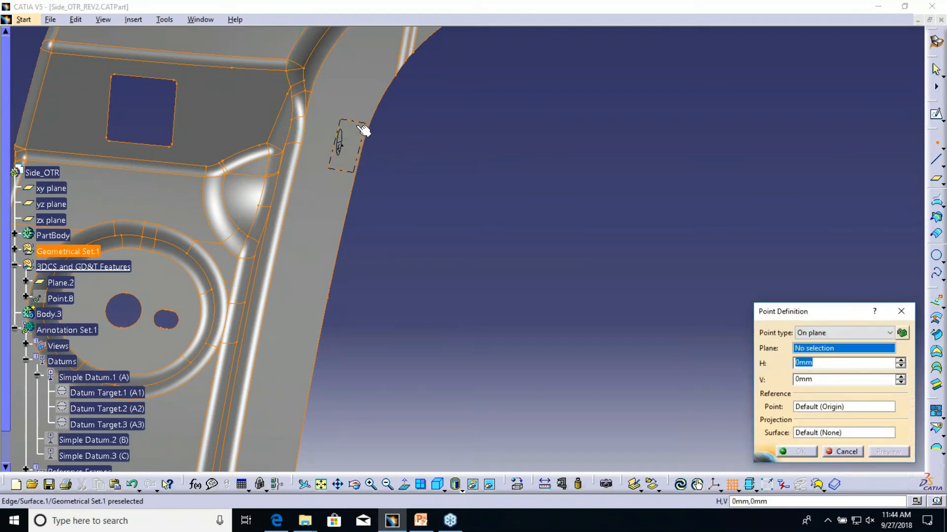
{"action": "left_click", "coordinate": [840, 335]}
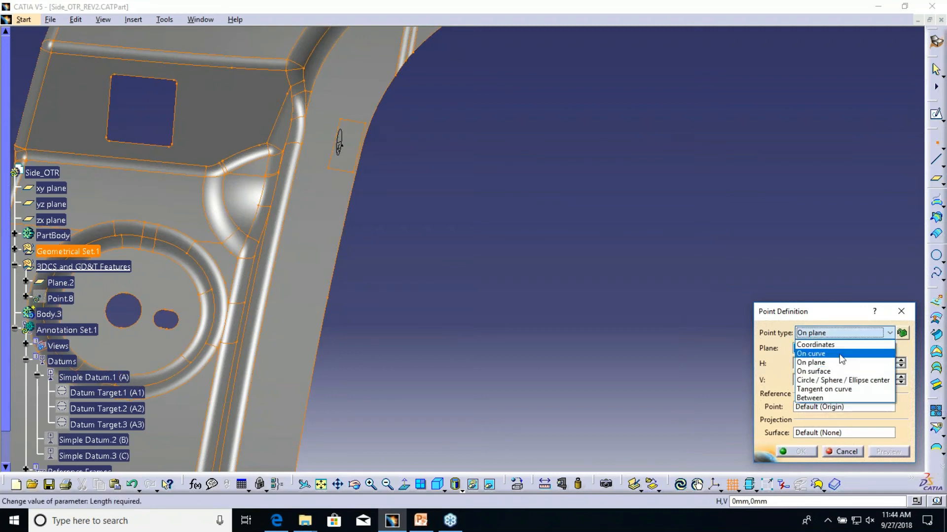
{"action": "left_click", "coordinate": [840, 372]}
{"action": "middle_click_drag", "start_coordinate": [422, 150], "coordinate": [388, 174]}
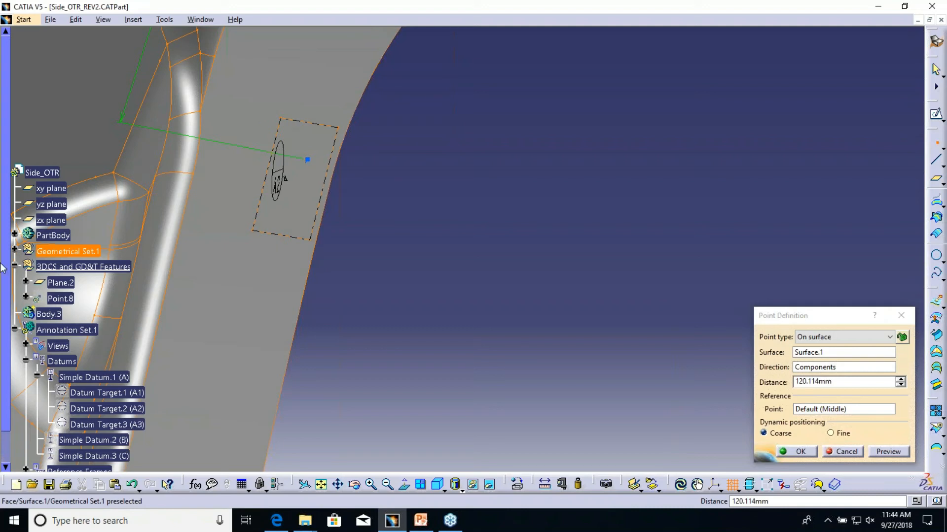
{"action": "left_click", "coordinate": [14, 249]}
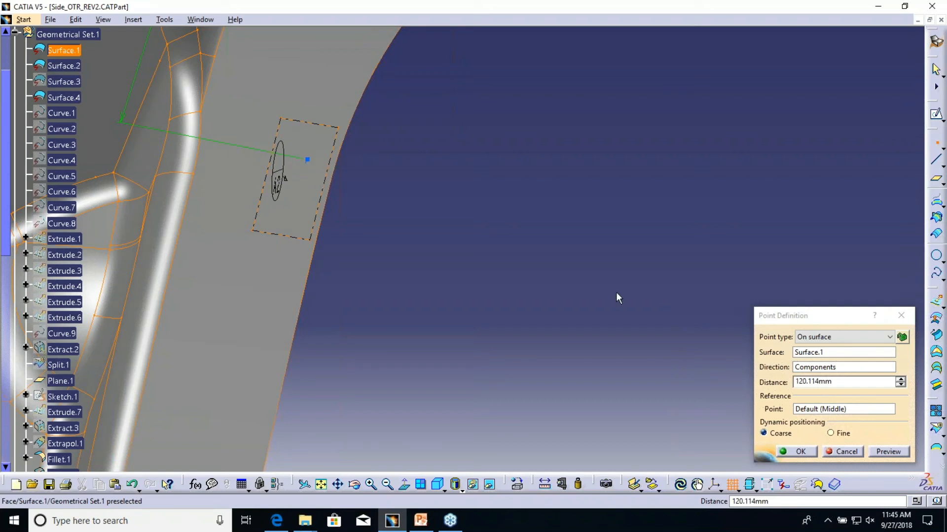
{"action": "left_click", "coordinate": [799, 452]}
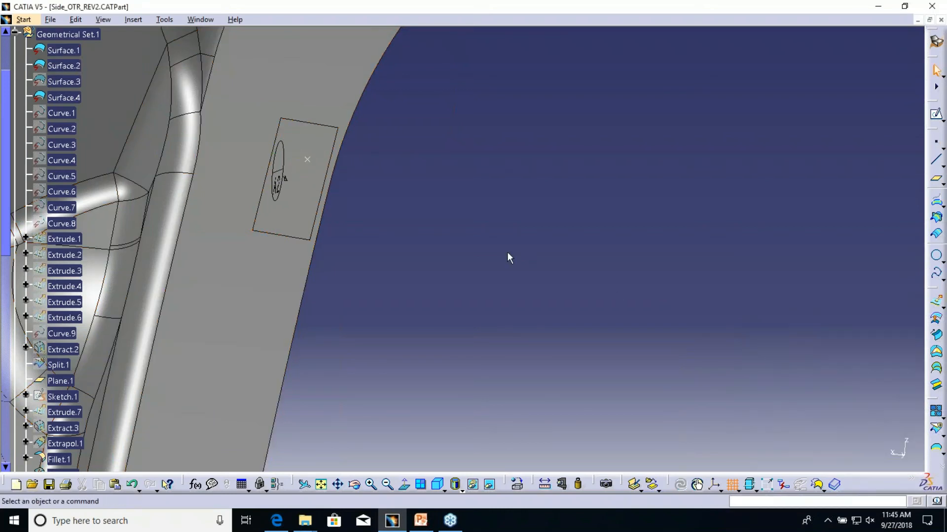
{"action": "left_click", "coordinate": [311, 161]}
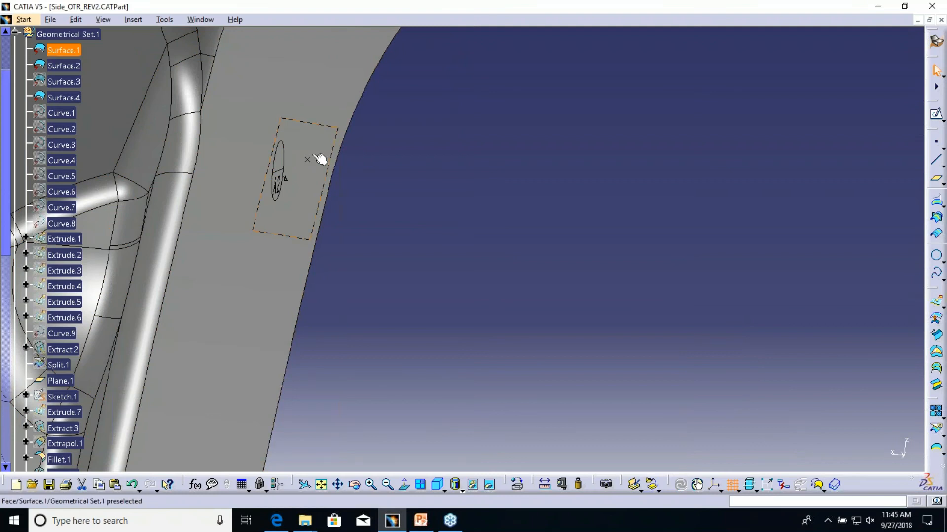
- Switch to the 00_Door_Gap_As_Is 062618 TM_JA.CATProduct document and clear the existing Annotation Set.1 selection
{"action": "middle_click_drag", "start_coordinate": [448, 199], "coordinate": [757, 292]}
{"action": "middle_click_drag", "start_coordinate": [757, 293], "coordinate": [483, 94]}
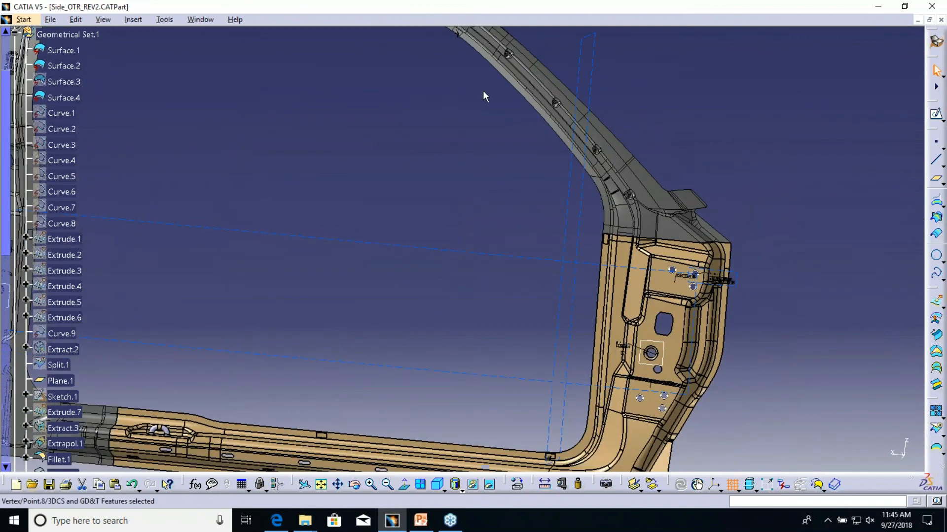
{"action": "middle_click_drag", "start_coordinate": [488, 288], "coordinate": [472, 181]}
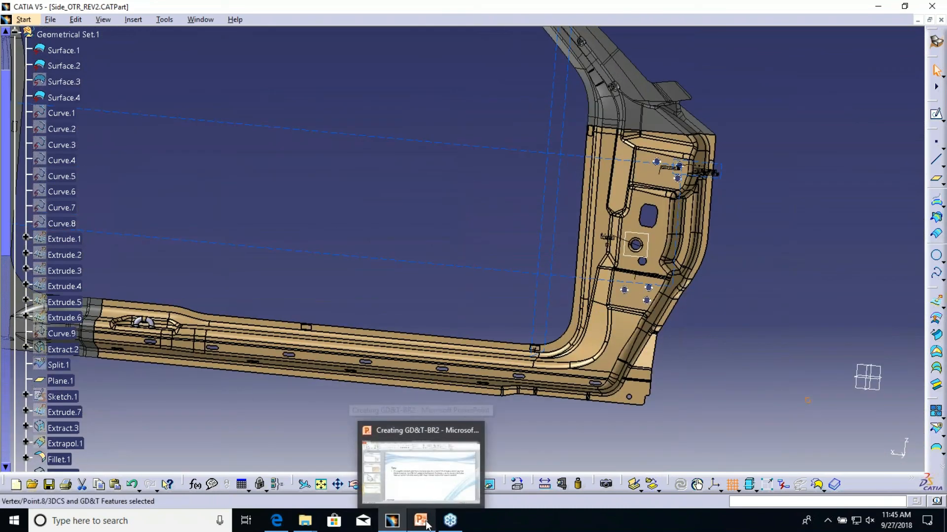
{"action": "left_click", "coordinate": [201, 21]}
{"action": "left_click", "coordinate": [259, 96]}
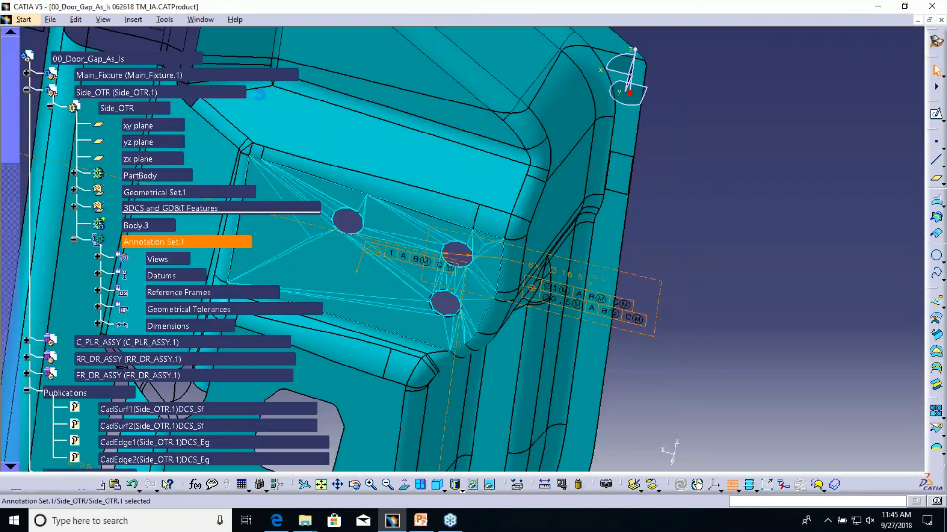
{"action": "middle_click_drag", "start_coordinate": [610, 181], "coordinate": [605, 266]}
{"action": "middle_click_drag", "start_coordinate": [538, 201], "coordinate": [469, 269]}
{"action": "middle_click_drag", "start_coordinate": [423, 250], "coordinate": [531, 211]}
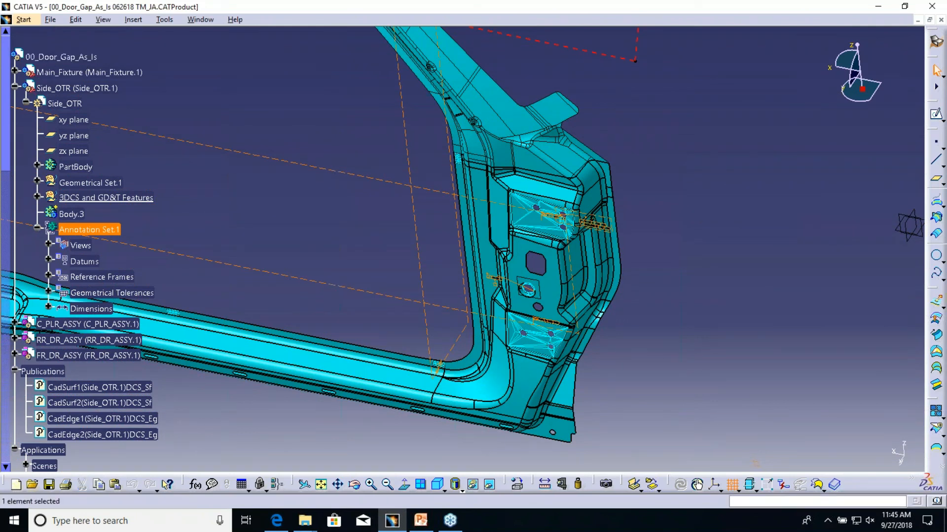
{"action": "left_click", "coordinate": [96, 58]}
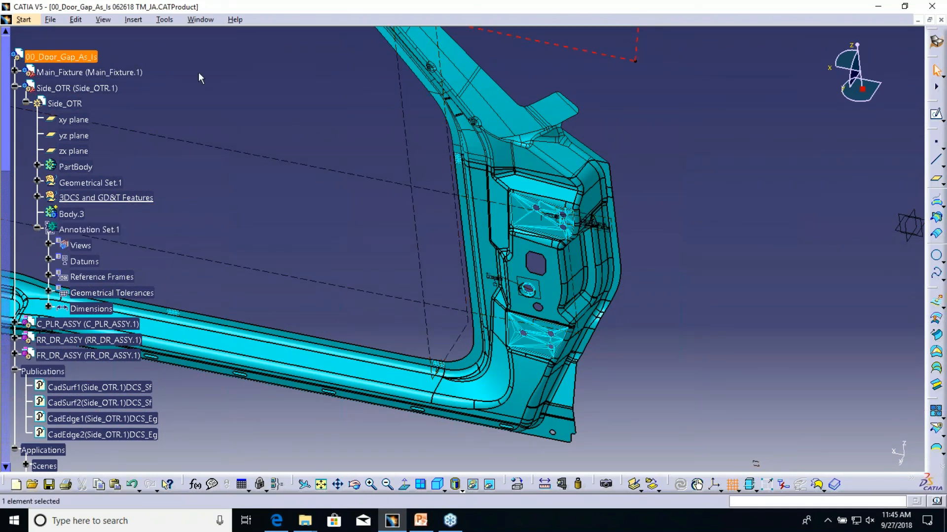
{"action": "left_click", "coordinate": [269, 95]}
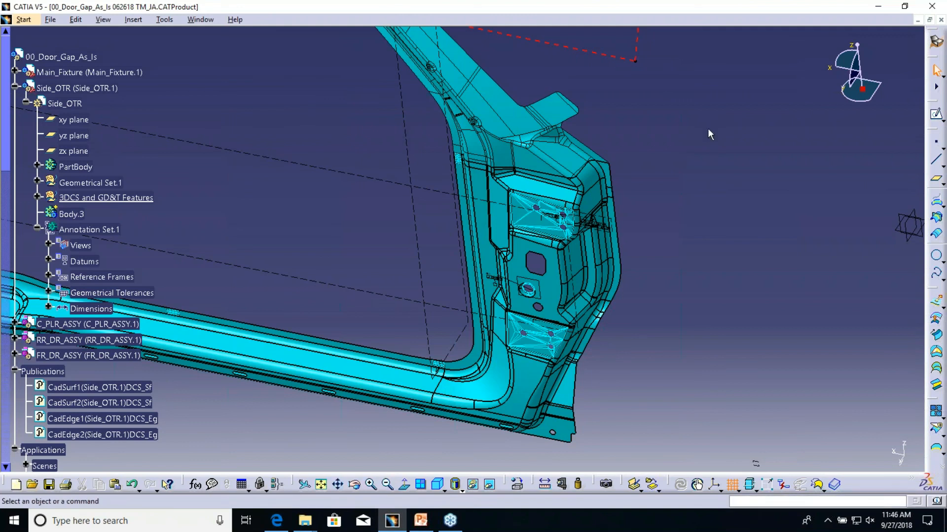
- Open the choice of workbenches for the 00_Door_Gap_As_Is assembly
{"action": "left_click", "coordinate": [23, 21]}
{"action": "mouse_move", "coordinate": [43, 69]}
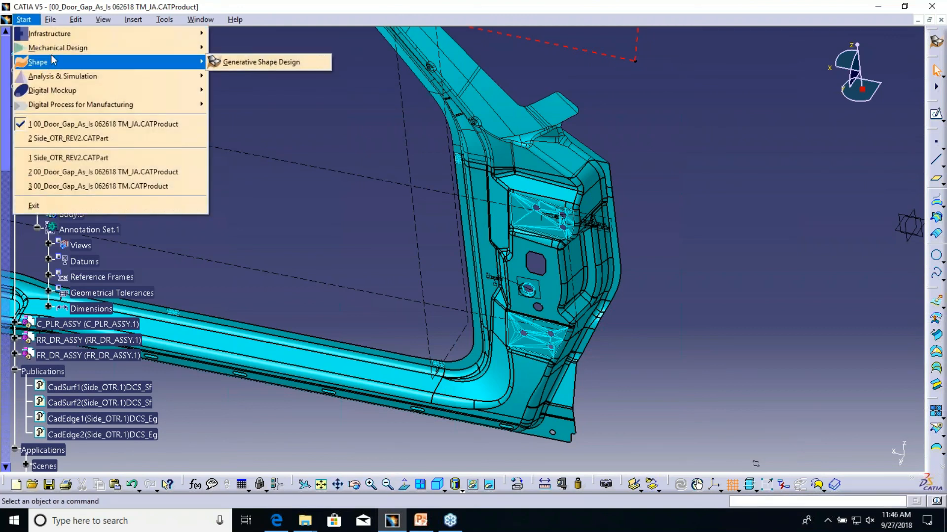